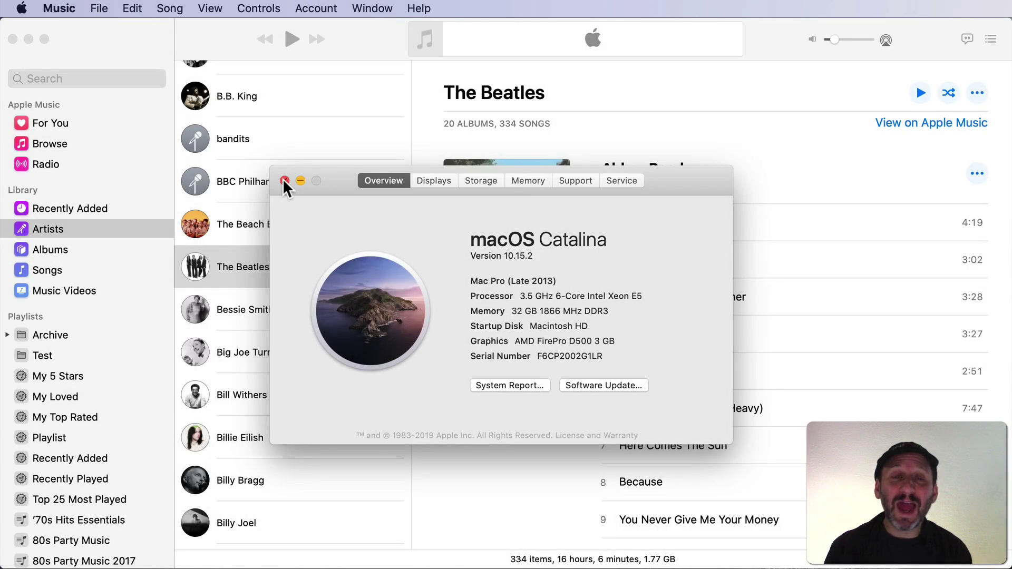
Step: Close the system overview window and examine the view options available for the Artists list in Music
{"action": "left_click", "coordinate": [284, 181]}
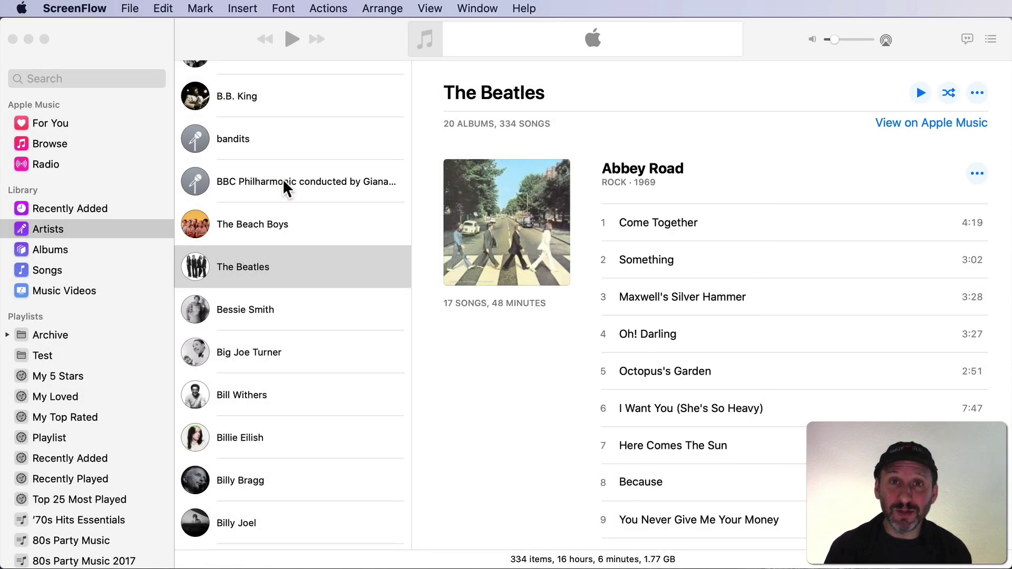
{"action": "left_click", "coordinate": [187, 32]}
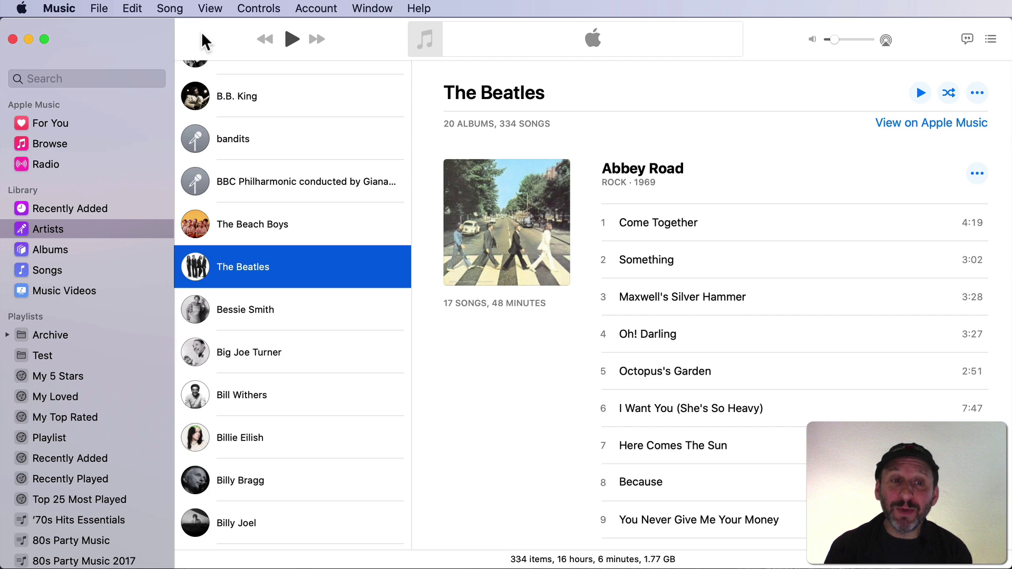
{"action": "left_click", "coordinate": [207, 8]}
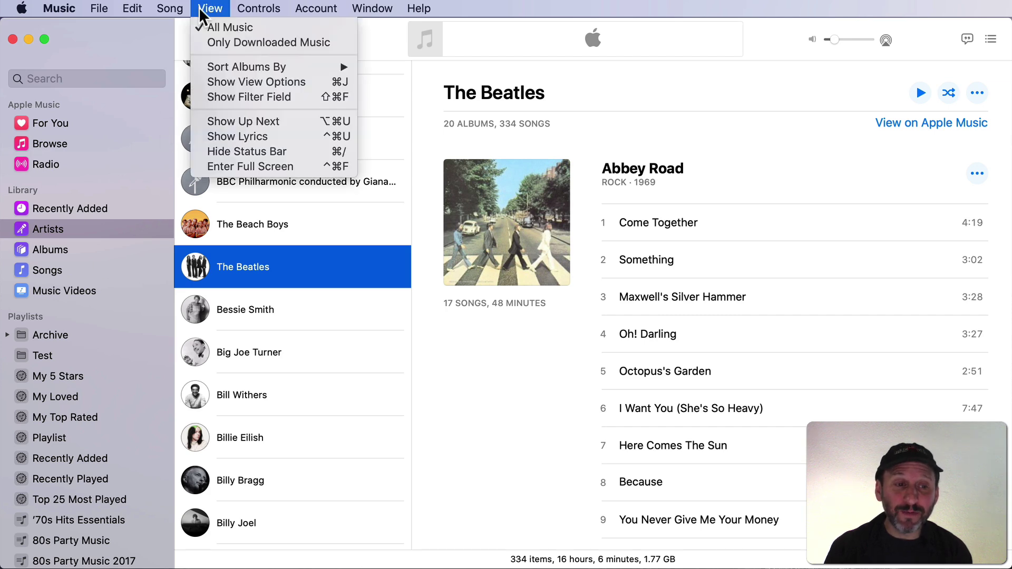
{"action": "left_click", "coordinate": [229, 7]}
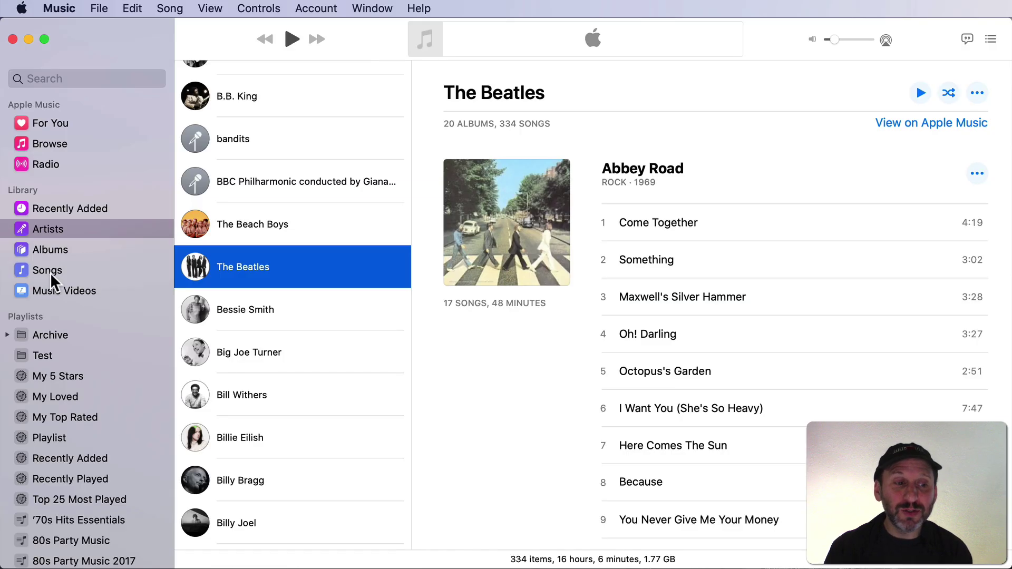
Step: Show the Column Browser above the library's Songs list
{"action": "left_click", "coordinate": [49, 273]}
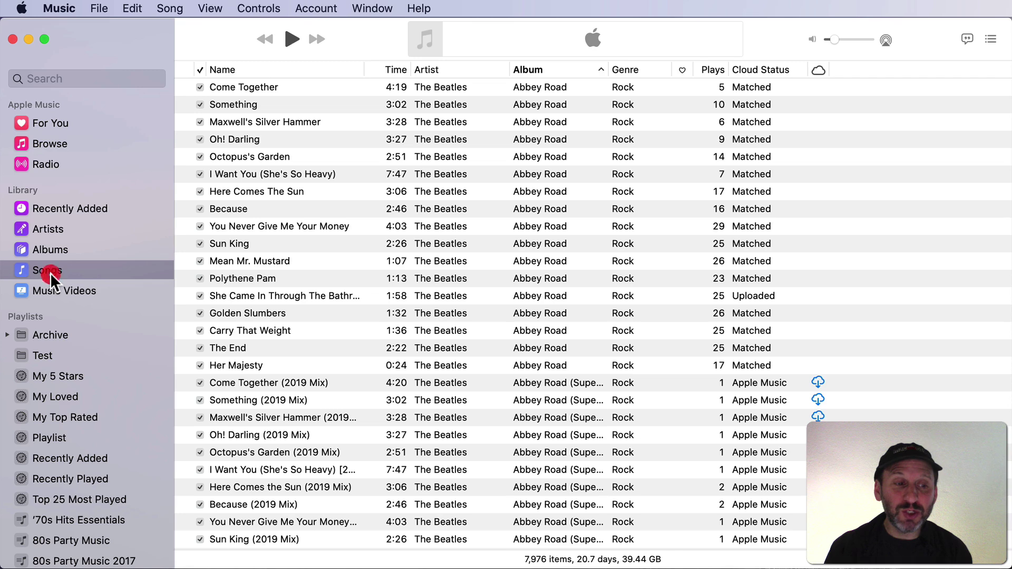
{"action": "left_click", "coordinate": [209, 8]}
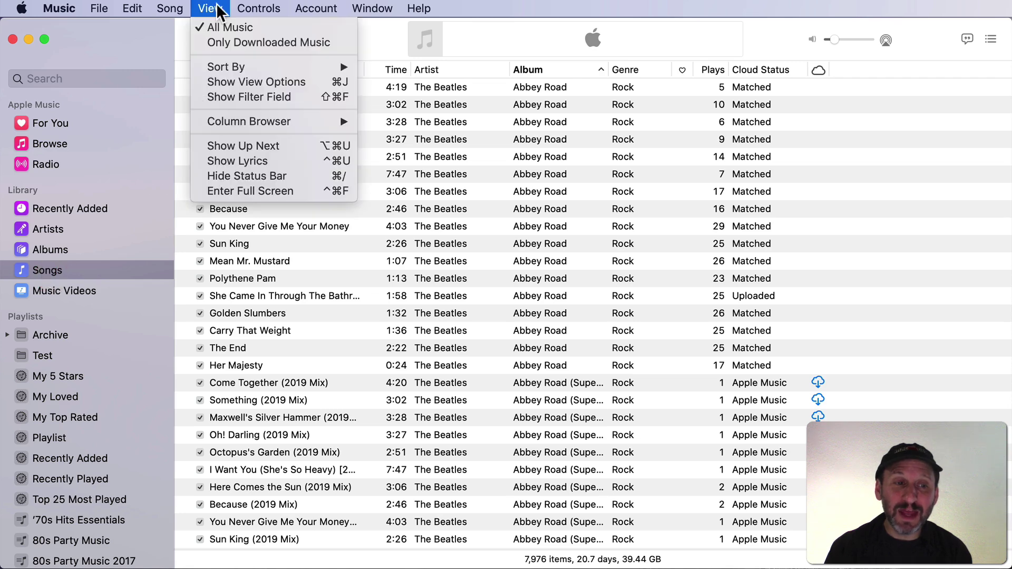
{"action": "mouse_move", "coordinate": [233, 126]}
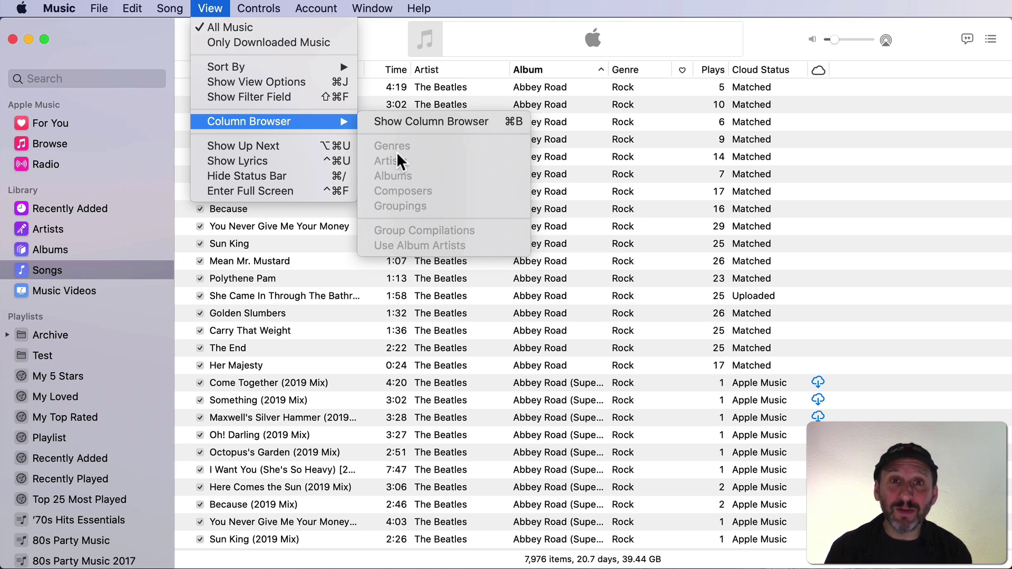
{"action": "left_click", "coordinate": [428, 121]}
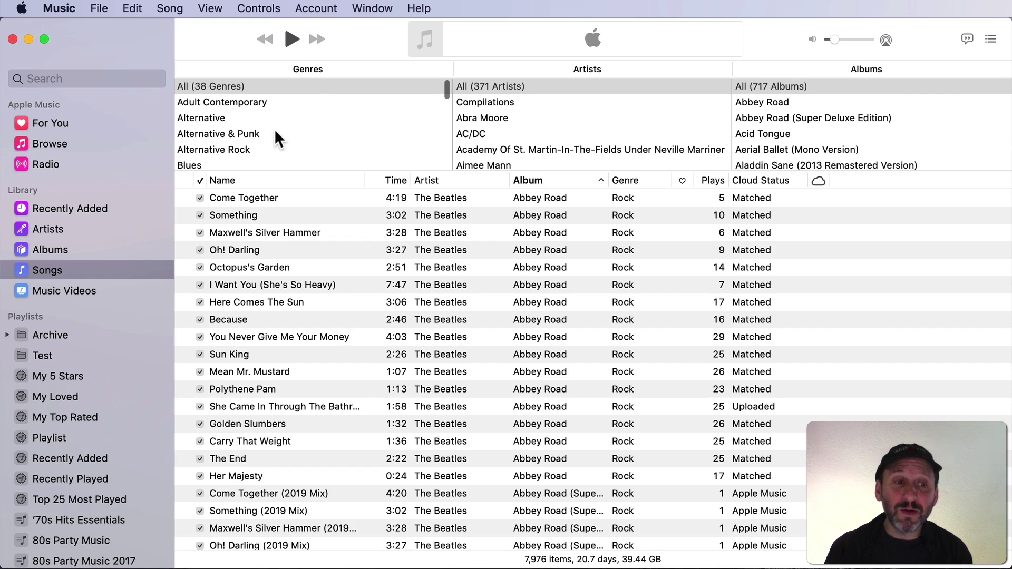
Step: Filter the songs by the genre Alternative, the artist Aimee Mann and the album Mental Illness
{"action": "left_click", "coordinate": [201, 115]}
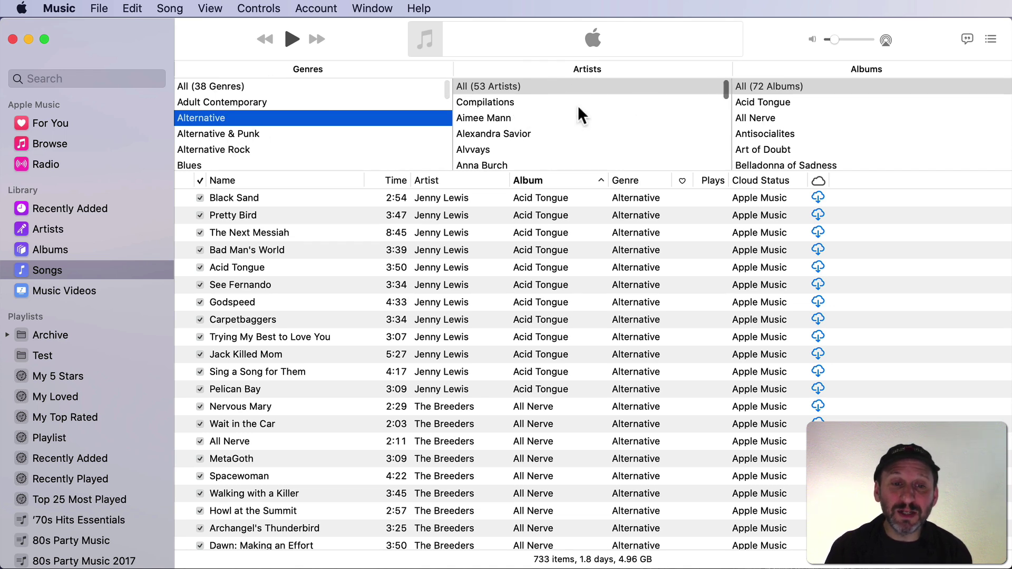
{"action": "left_click", "coordinate": [486, 117]}
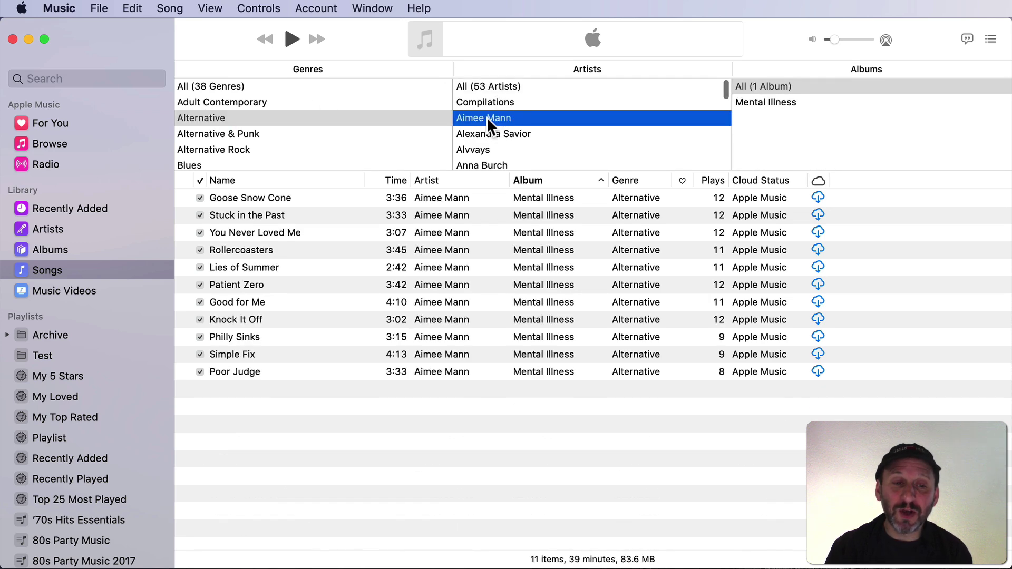
{"action": "left_click", "coordinate": [776, 102]}
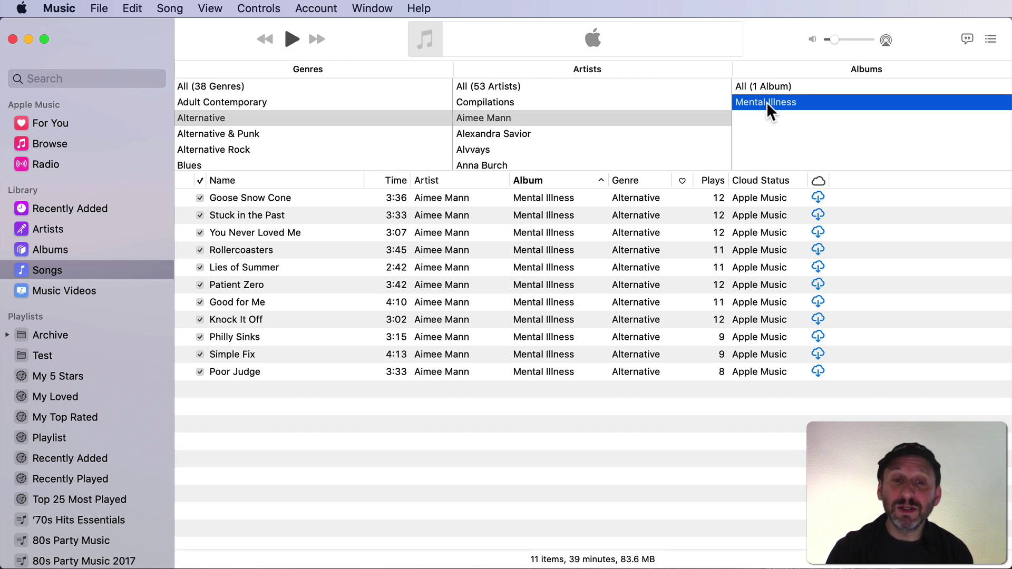
Step: Return to the genre list and step down through the genres to Rock
{"action": "key", "text": "Left"}
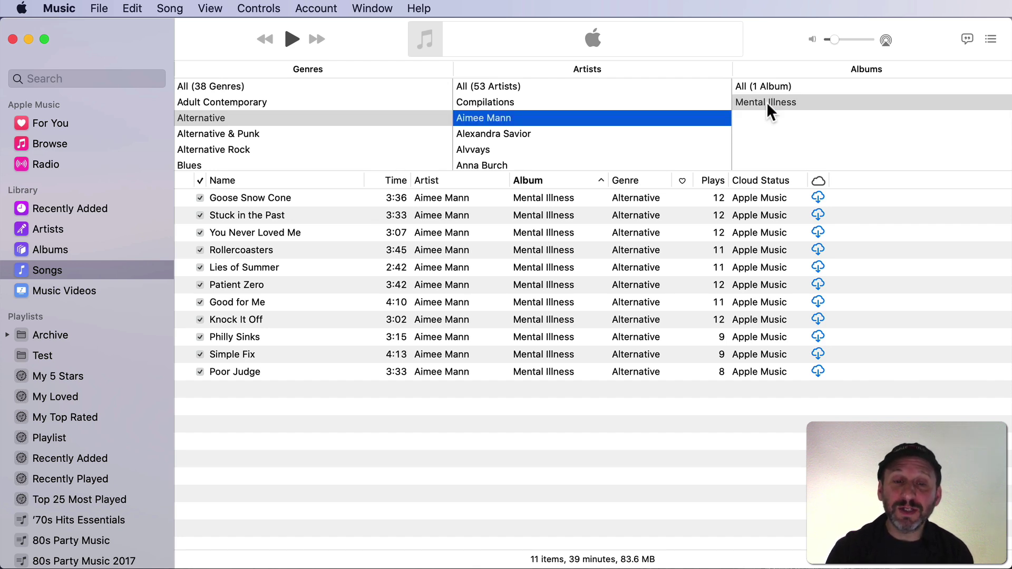
{"action": "key", "text": "Left"}
{"action": "key", "text": "Down"}
{"action": "key", "text": "Down"}
{"action": "key", "text": "Down"}
{"action": "key", "text": "Down"}
{"action": "key", "text": "Down"}
{"action": "key", "text": "Down"}
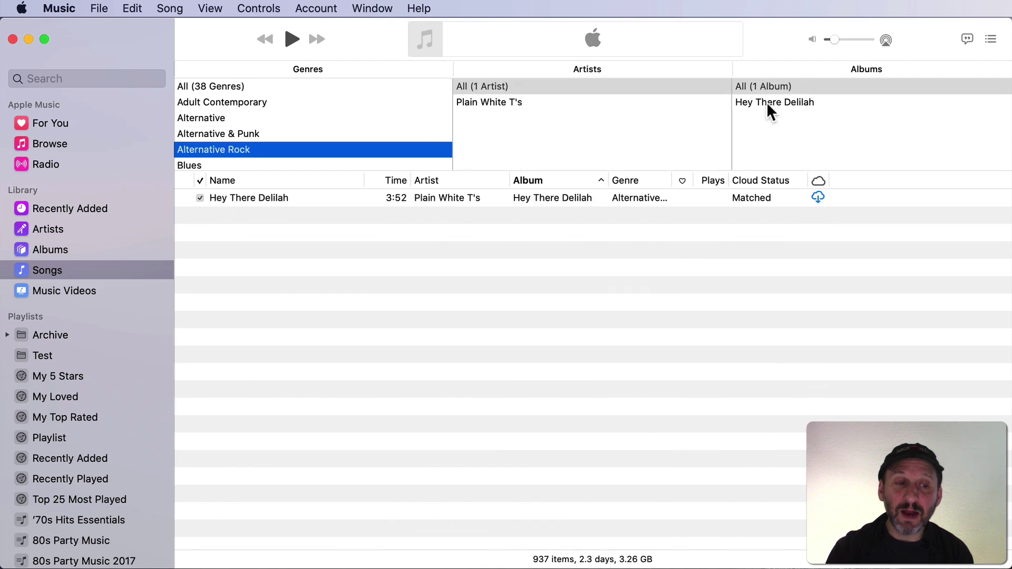
{"action": "key", "text": "Down"}
{"action": "key", "text": "Down"}
{"action": "key", "text": "Down"}
{"action": "key", "text": "Down"}
{"action": "key", "text": "Down"}
{"action": "key", "text": "Down"}
{"action": "key", "text": "Down"}
{"action": "key", "text": "Down"}
{"action": "key", "text": "Down"}
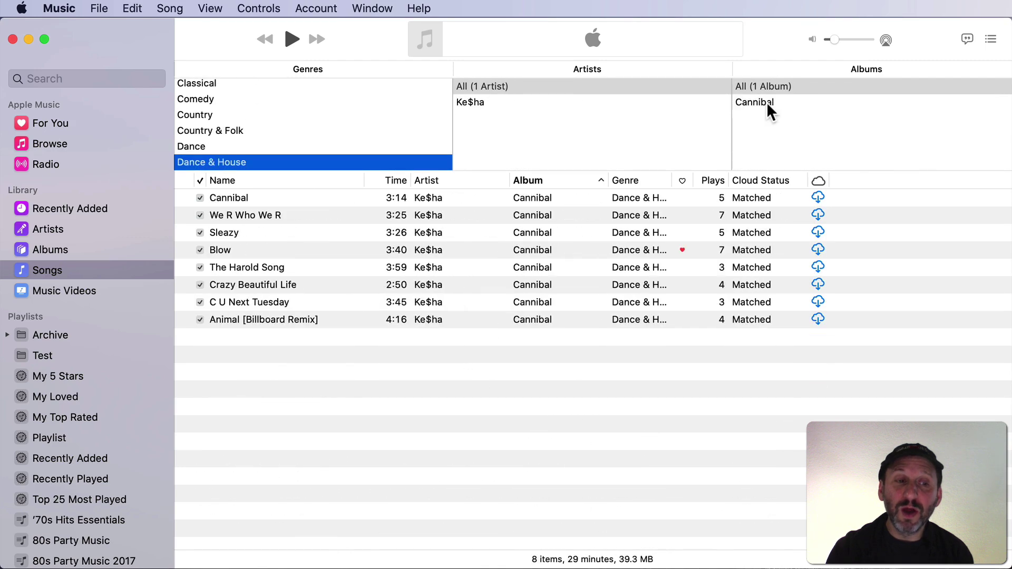
{"action": "key", "text": "Down"}
{"action": "key", "text": "Down"}
{"action": "key", "text": "Down"}
{"action": "key", "text": "Down"}
{"action": "key", "text": "Down"}
{"action": "key", "text": "Down"}
{"action": "key", "text": "Down"}
{"action": "key", "text": "Down"}
{"action": "key", "text": "Down"}
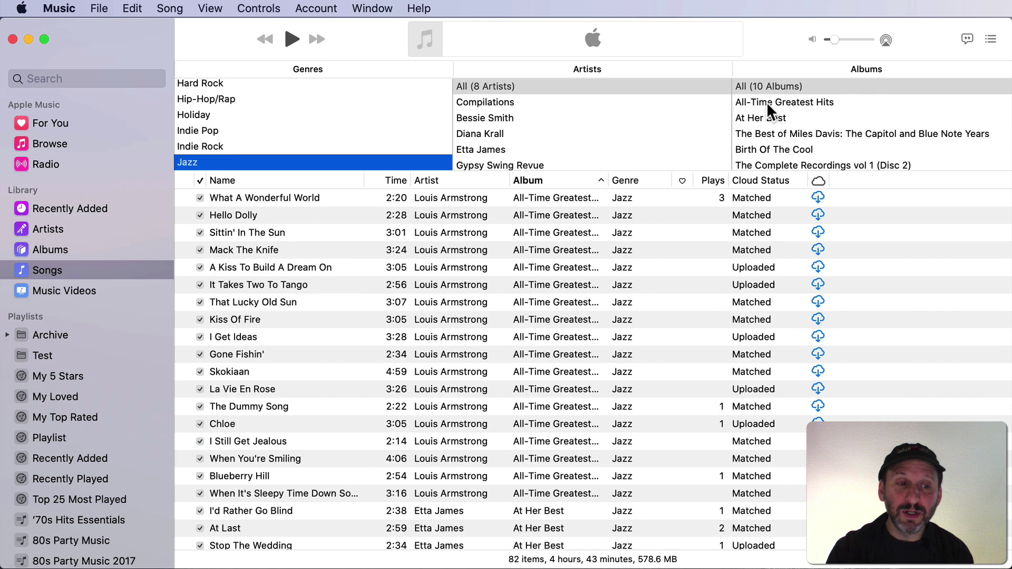
{"action": "key", "text": "Down"}
{"action": "key", "text": "Down"}
{"action": "key", "text": "Down"}
{"action": "key", "text": "Down"}
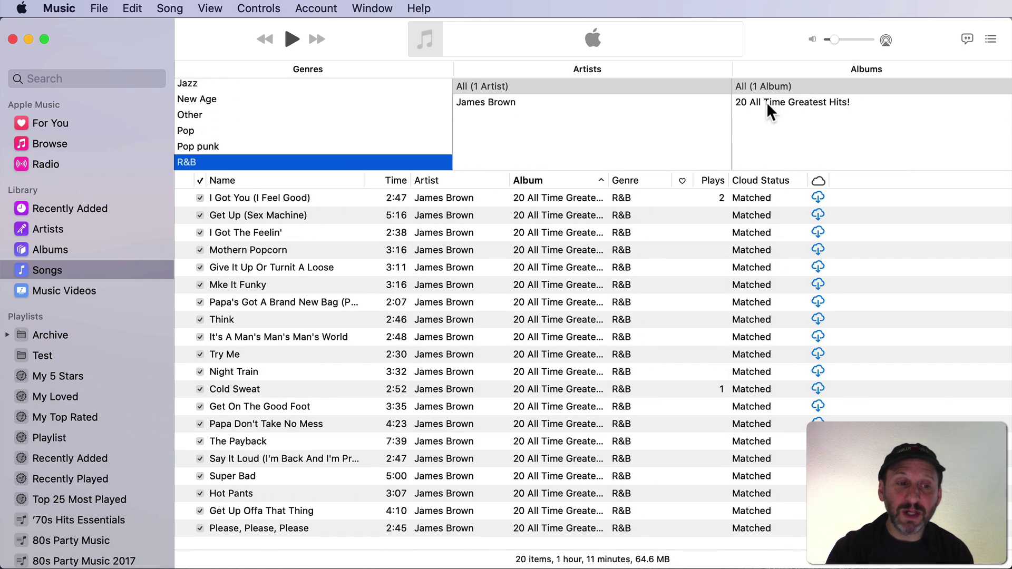
{"action": "key", "text": "Down"}
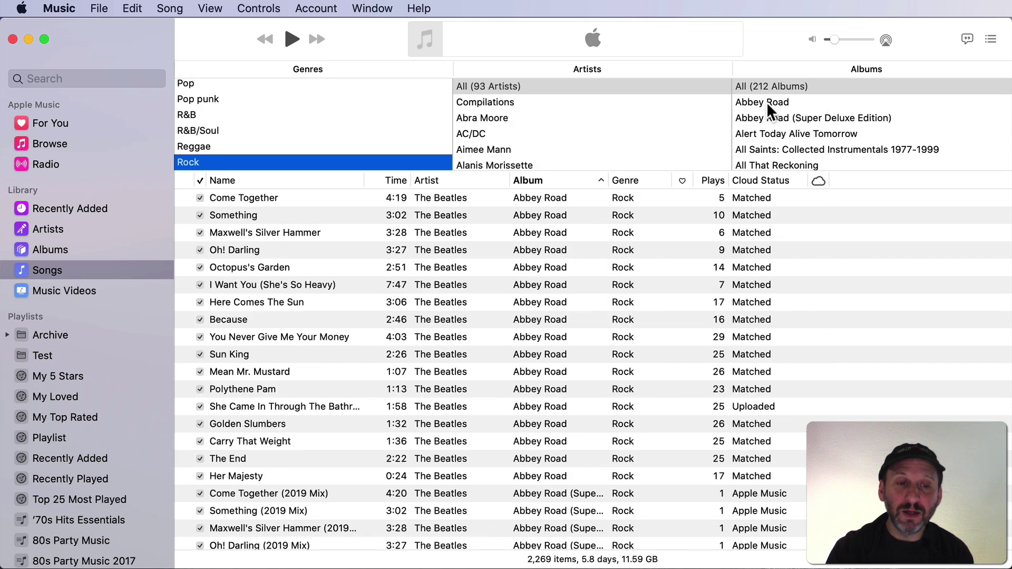
Step: Step through the Rock artists and select The Beatles
{"action": "key", "text": "Tab"}
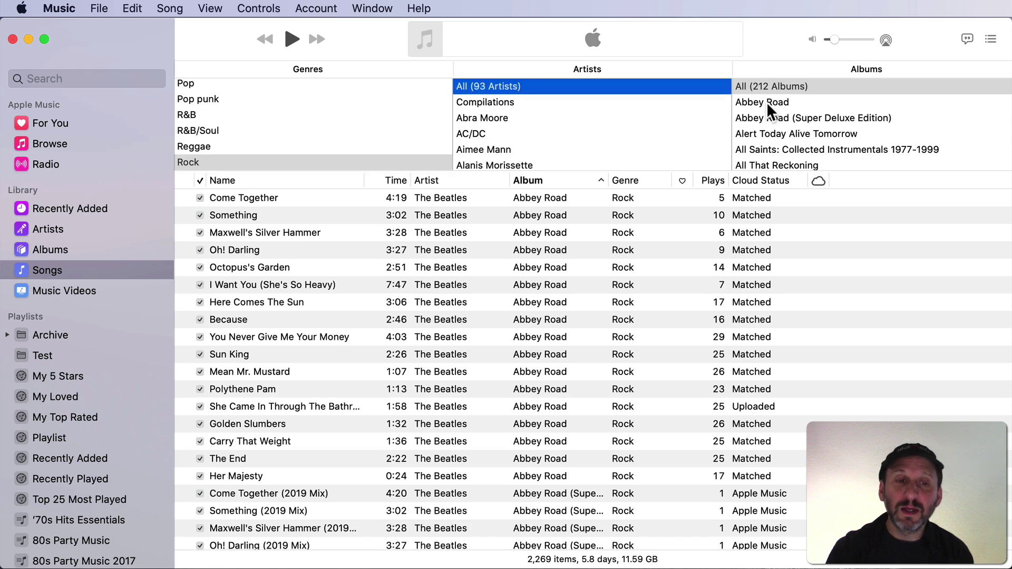
{"action": "key", "text": "Down"}
{"action": "key", "text": "Down"}
{"action": "key", "text": "Down"}
{"action": "key", "text": "Down"}
{"action": "key", "text": "Down"}
{"action": "key", "text": "Down"}
{"action": "key", "text": "Down"}
{"action": "key", "text": "Down"}
{"action": "key", "text": "Down"}
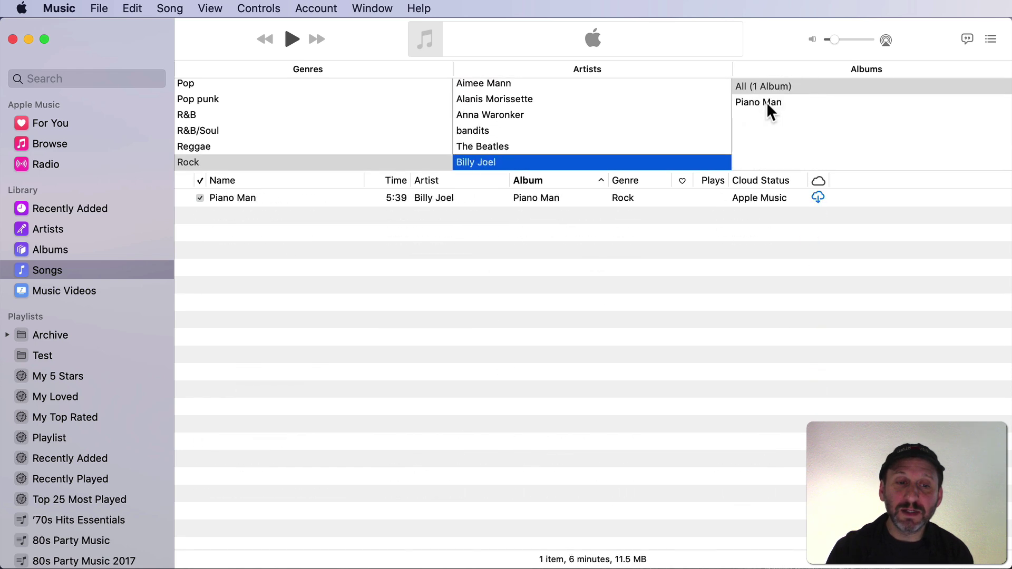
{"action": "key", "text": "Down"}
{"action": "key", "text": "Up"}
{"action": "key", "text": "Up"}
Step: Step through The Beatles' albums and select The Beatles (White Album) (Disc 1)
{"action": "key", "text": "Tab"}
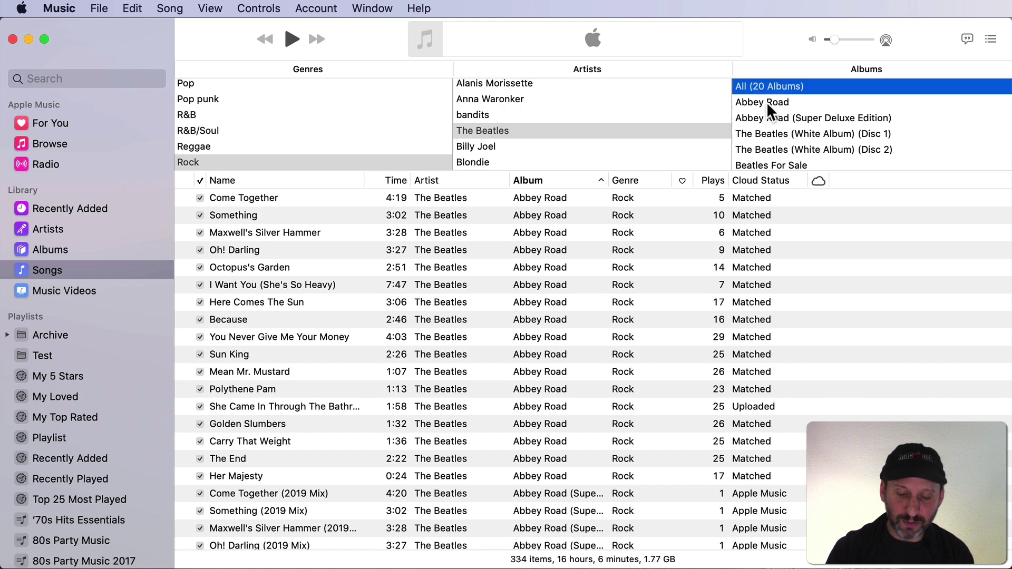
{"action": "key", "text": "Down"}
{"action": "key", "text": "Down"}
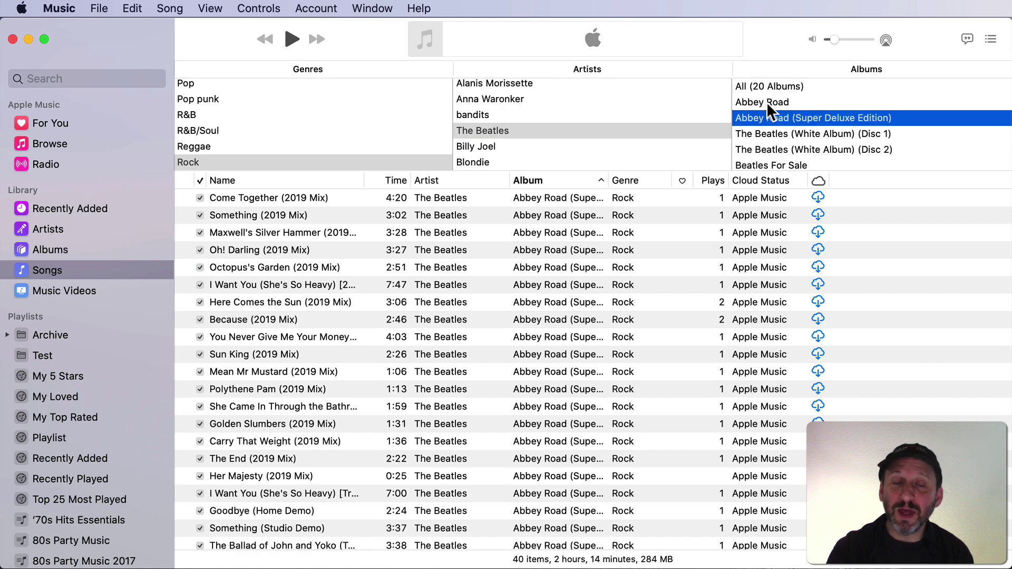
{"action": "key", "text": "Down"}
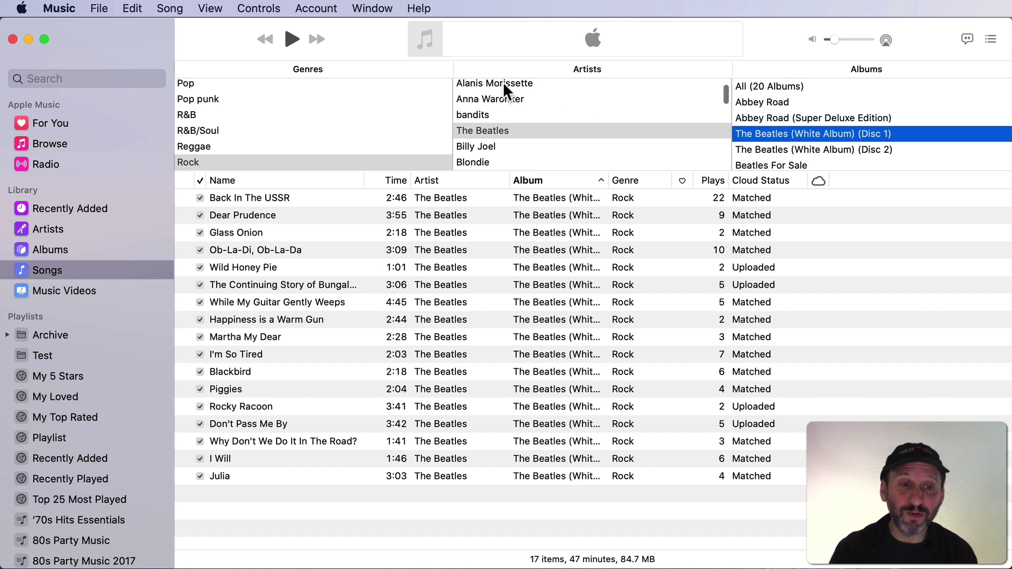
Step: Jump to Tears For Fears in the artist list by entering "tears"
{"action": "left_click", "coordinate": [485, 130]}
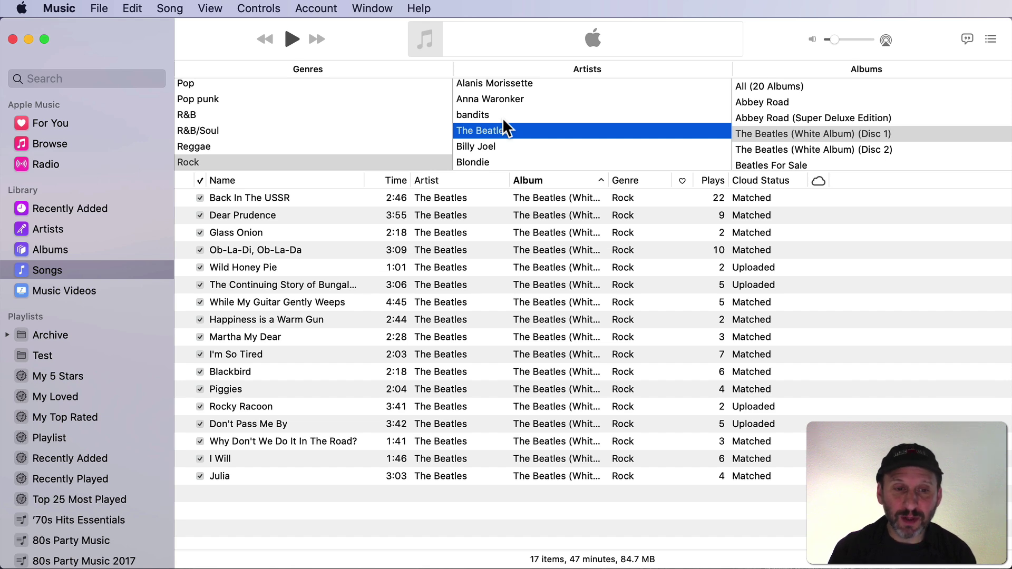
{"action": "type", "text": "tears"}
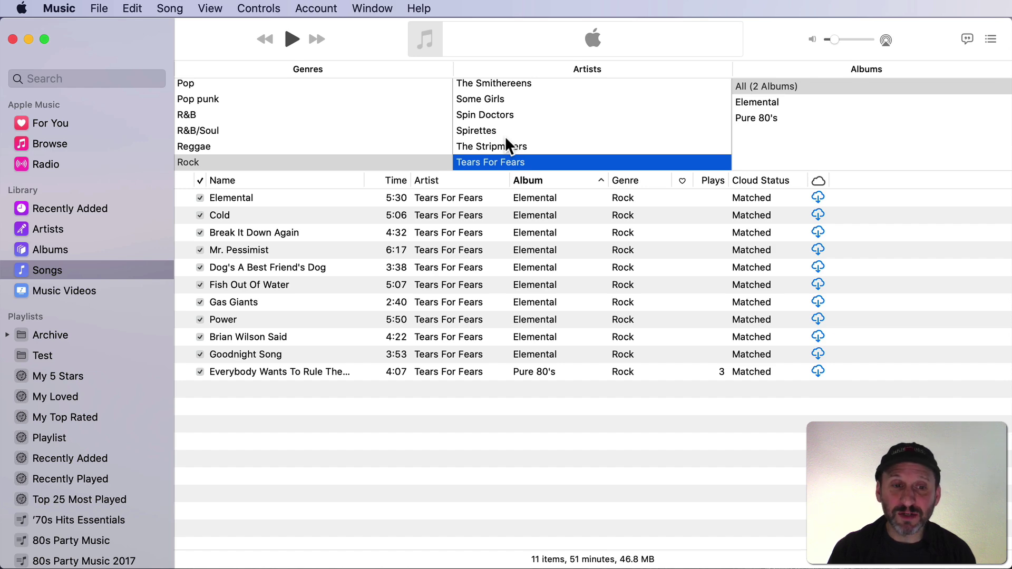
Step: Jump back to The Beatles in the artist list and select their album Magical Mystery Tour
{"action": "key", "text": "b"}
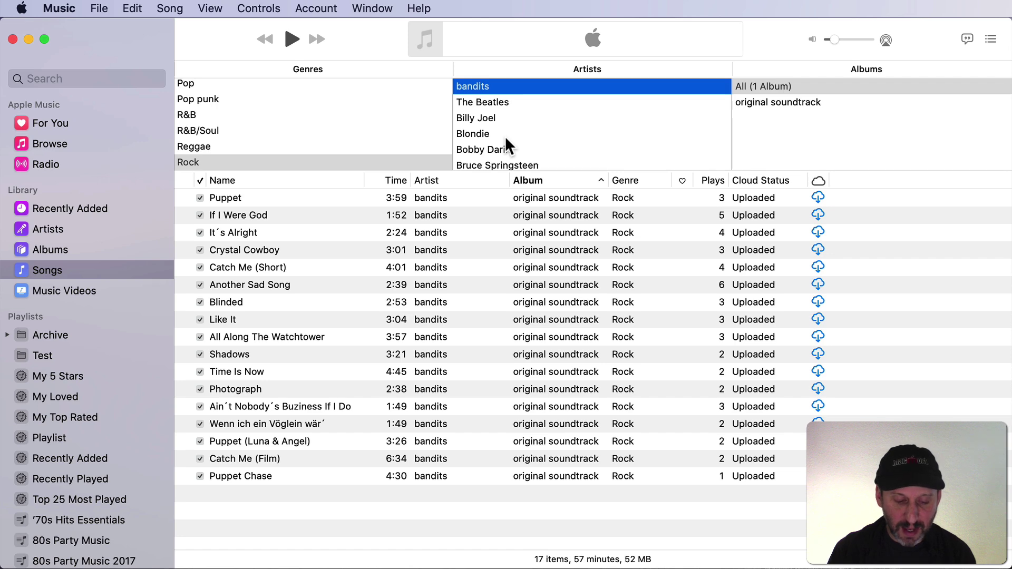
{"action": "key", "text": "Down"}
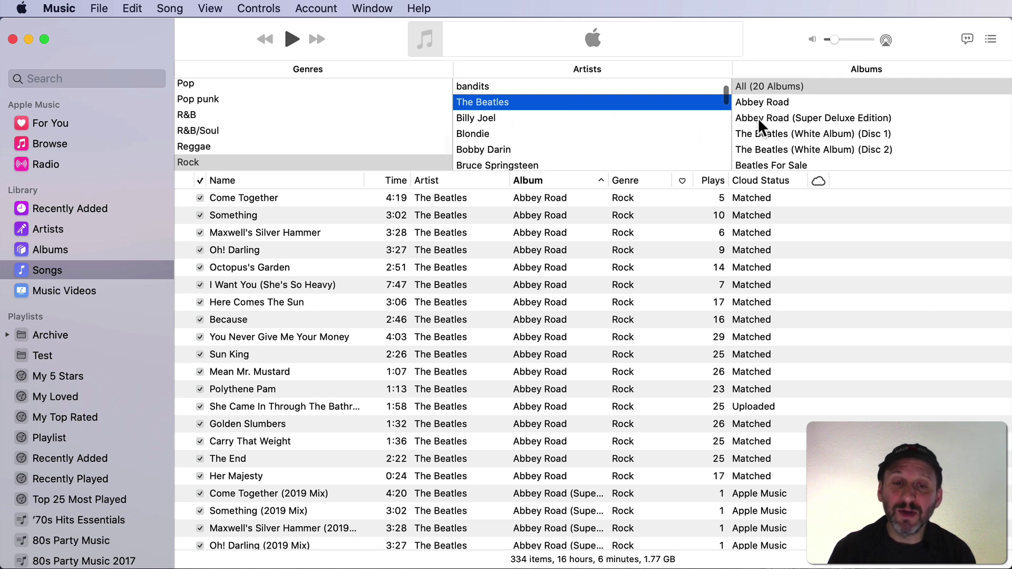
{"action": "left_click", "coordinate": [763, 102]}
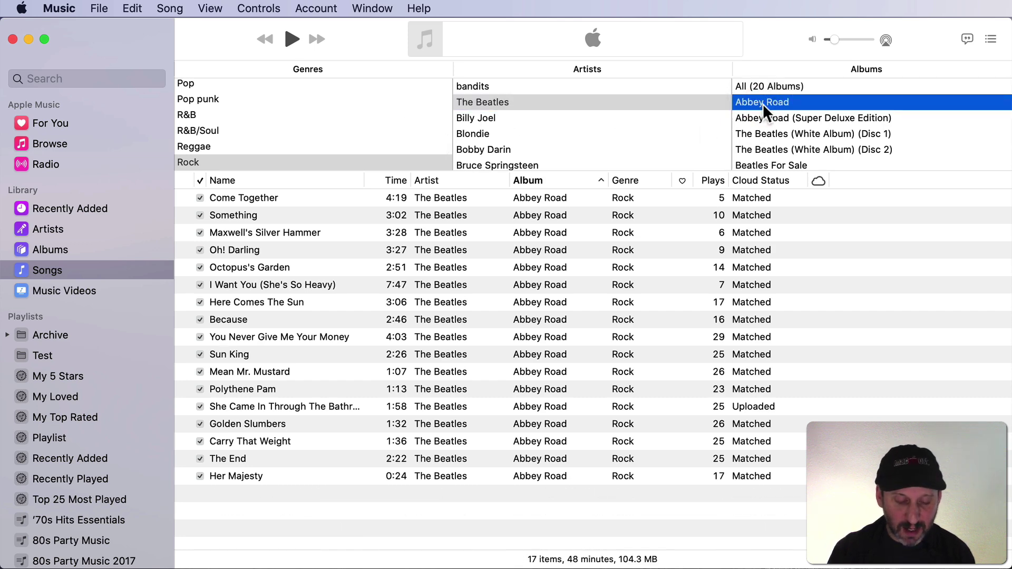
{"action": "key", "text": "m"}
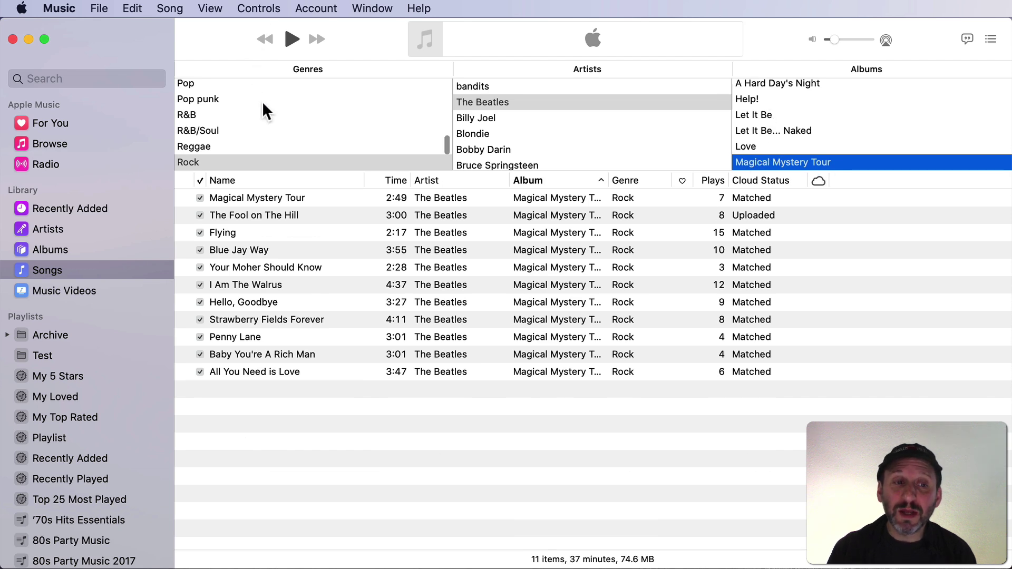
Step: Remove the Genres column from the Column Browser
{"action": "left_click", "coordinate": [212, 7]}
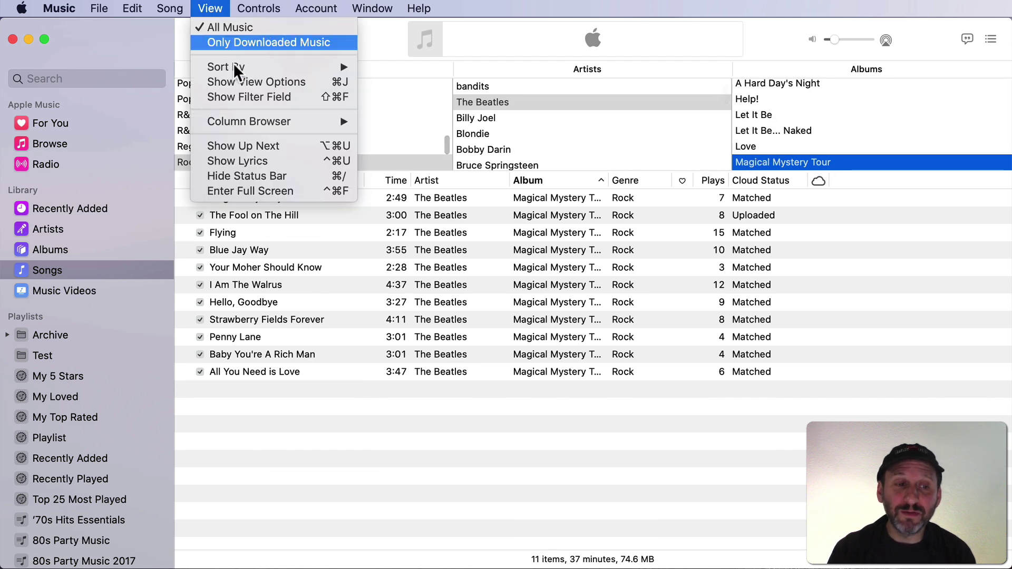
{"action": "mouse_move", "coordinate": [242, 120]}
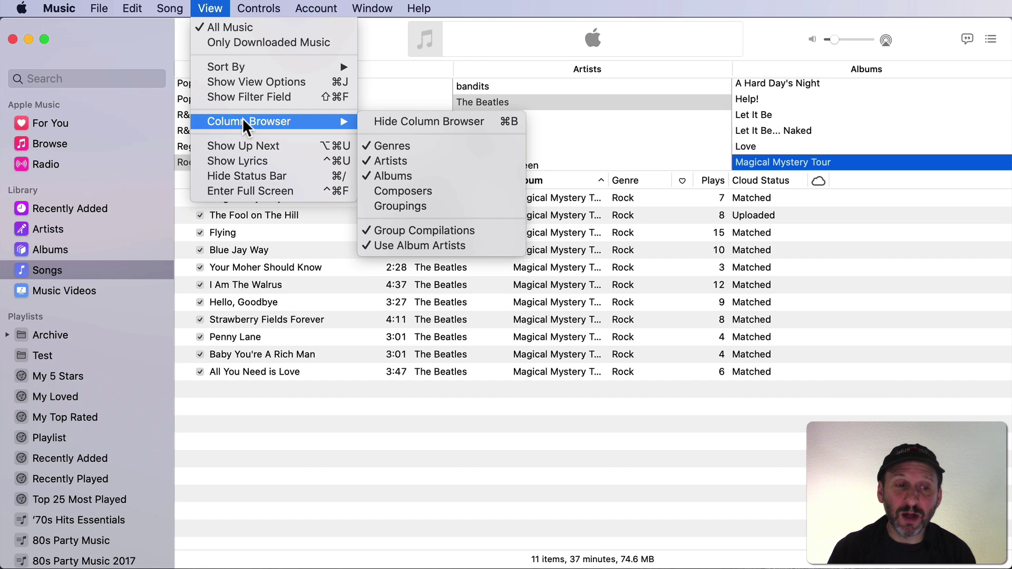
{"action": "left_click", "coordinate": [393, 149]}
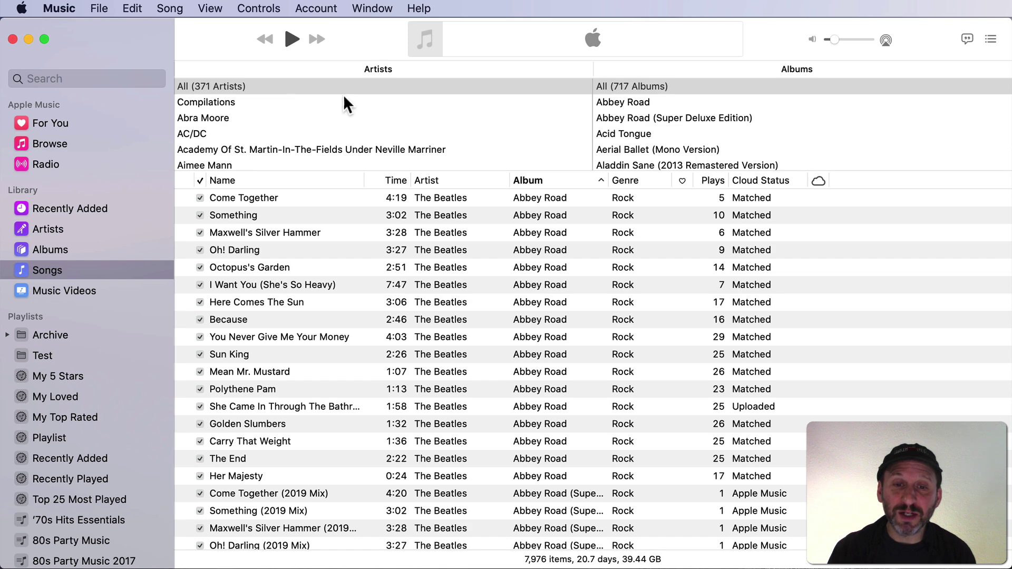
Step: Examine the Column Browser options for grouping compilations and using album artists
{"action": "left_click", "coordinate": [213, 8]}
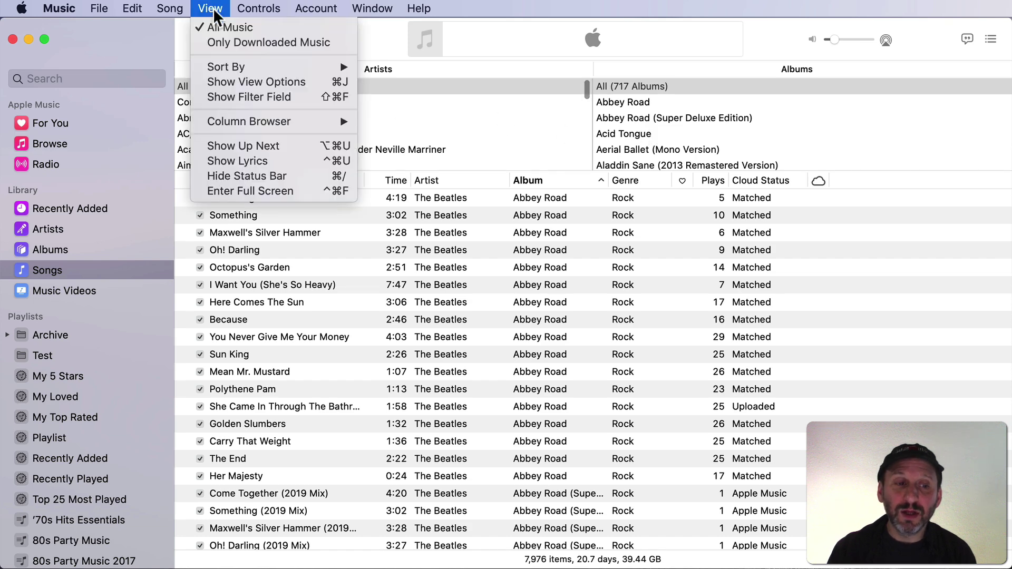
{"action": "mouse_move", "coordinate": [237, 120]}
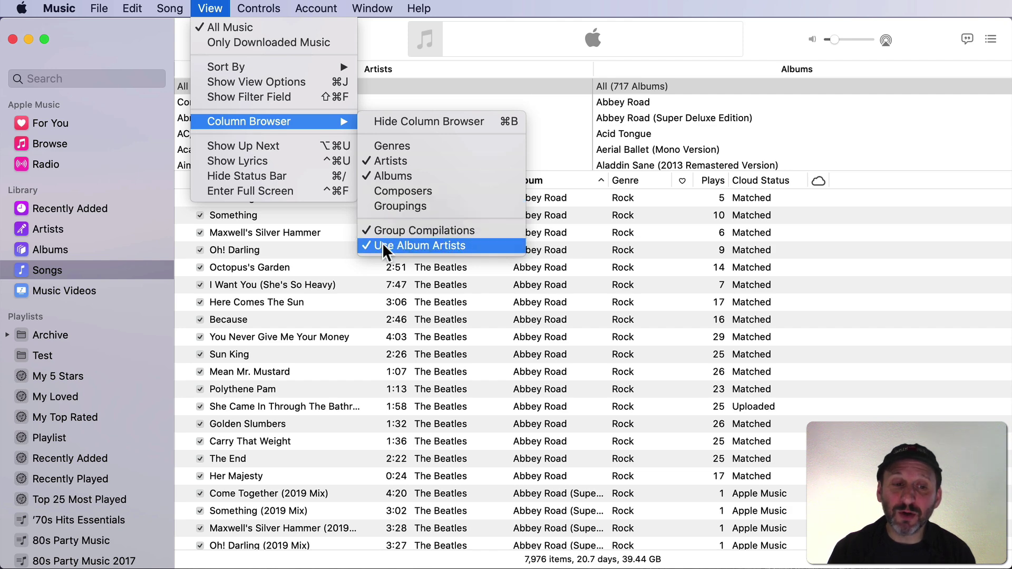
{"action": "left_click", "coordinate": [590, 248]}
Step: Open the info of the Abbey Road song Something, check its grouping and album artist fields, and dismiss it without changes
{"action": "left_click", "coordinate": [526, 215]}
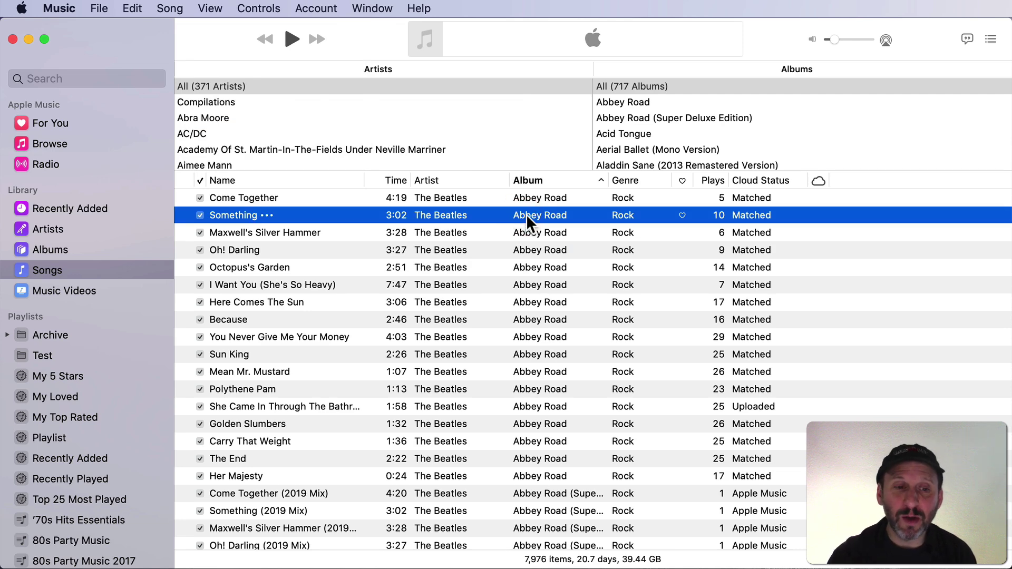
{"action": "key", "text": "super+i"}
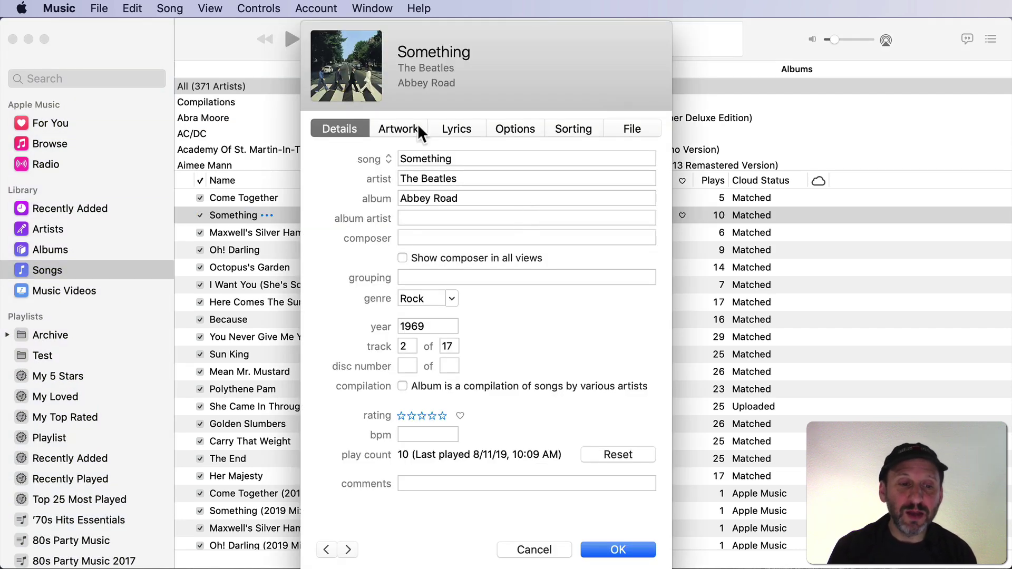
{"action": "left_click", "coordinate": [424, 277]}
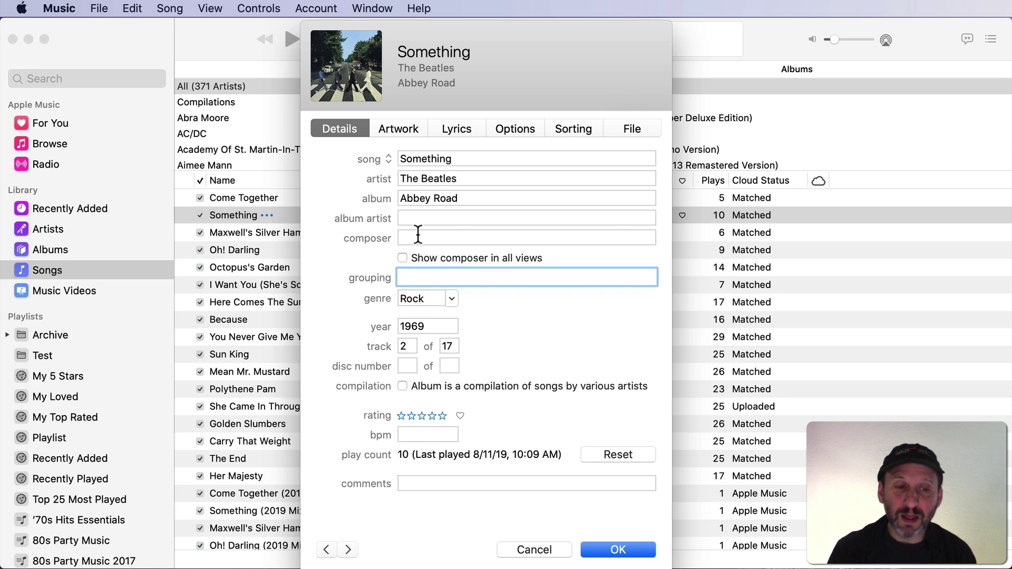
{"action": "left_click", "coordinate": [414, 219]}
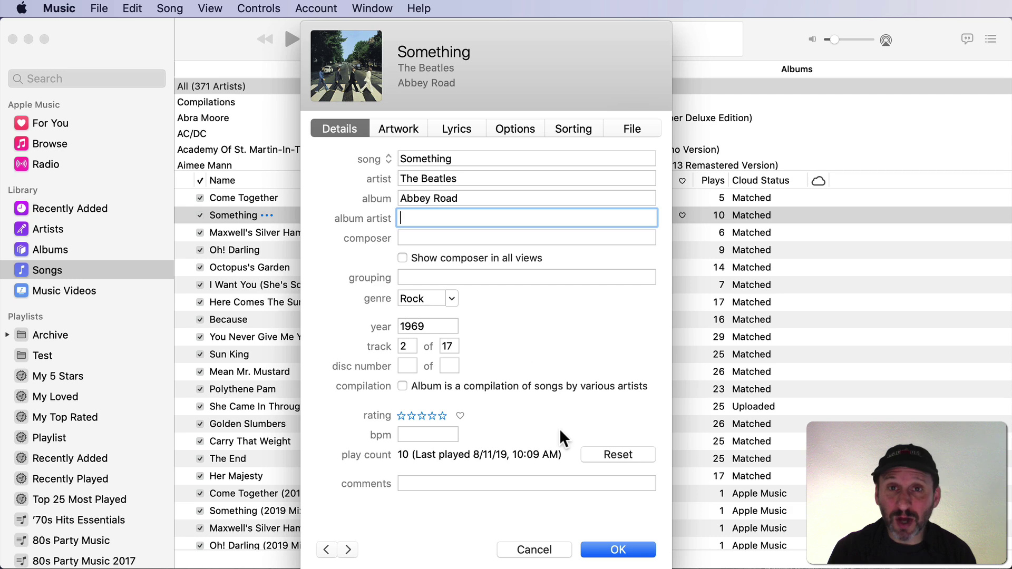
{"action": "left_click", "coordinate": [533, 551]}
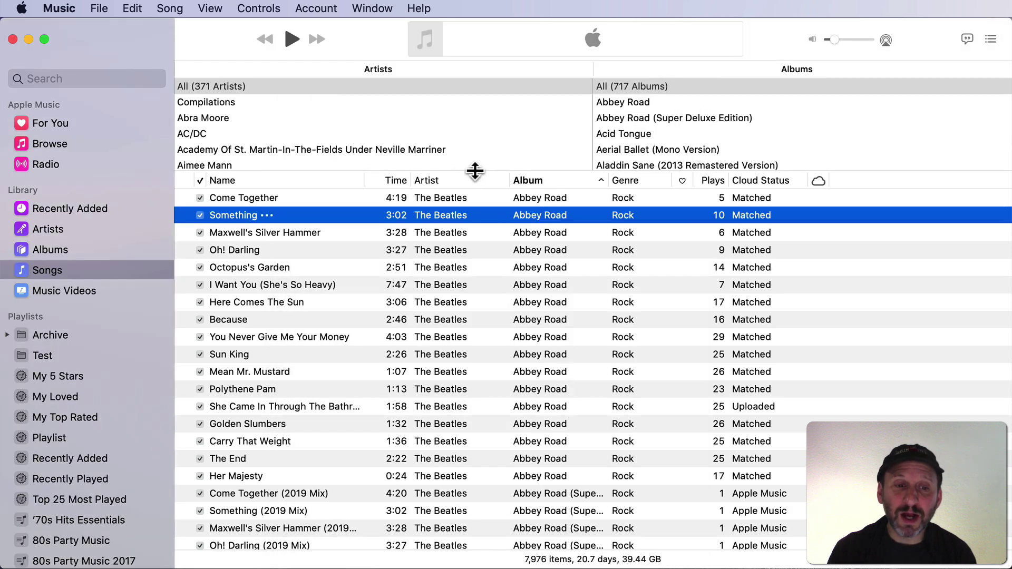
Step: Adjust the height of the Column Browser above the song list
{"action": "left_click_drag", "start_coordinate": [475, 169], "coordinate": [475, 267]}
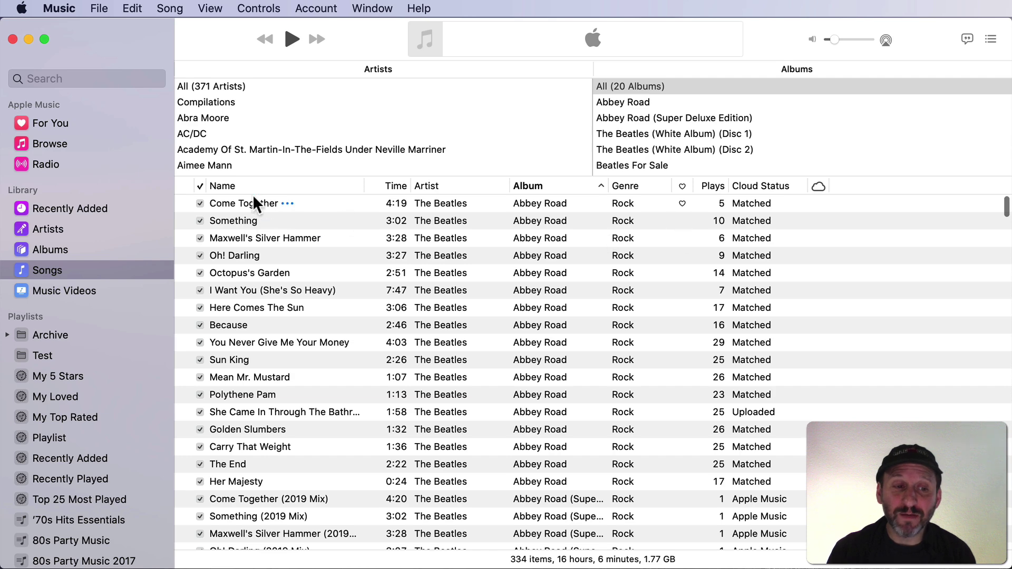
Step: Sort The Beatles' songs by name in ascending and descending order, finishing with the list sorted by Album by Artist
{"action": "left_click", "coordinate": [301, 186]}
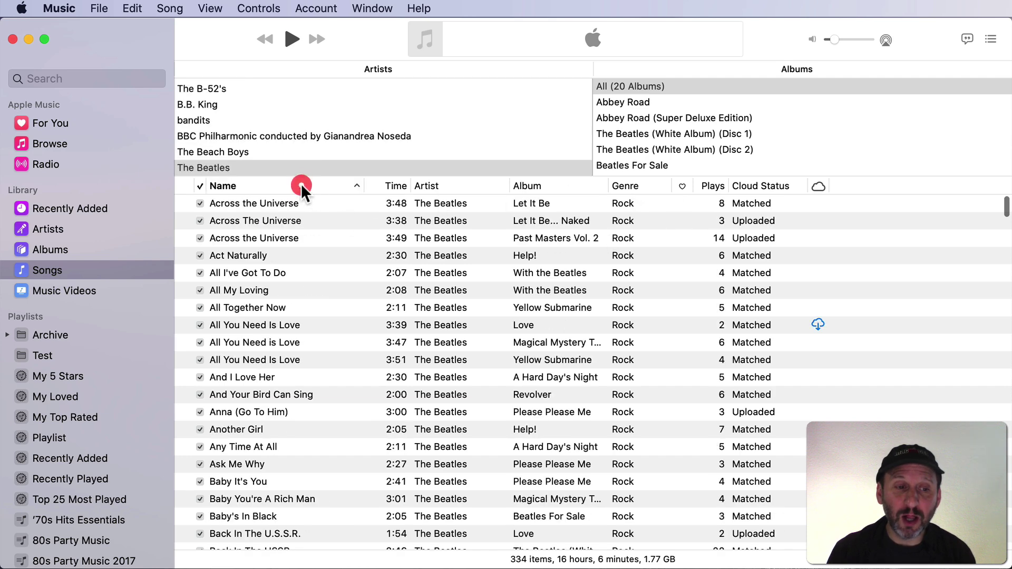
{"action": "left_click", "coordinate": [297, 186]}
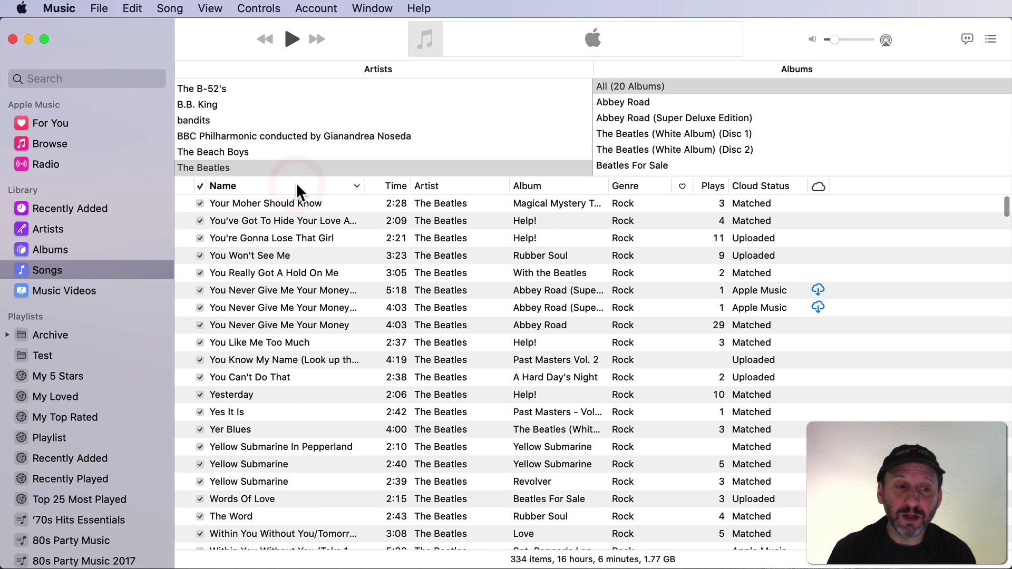
{"action": "left_click", "coordinate": [296, 184]}
{"action": "left_click", "coordinate": [561, 187]}
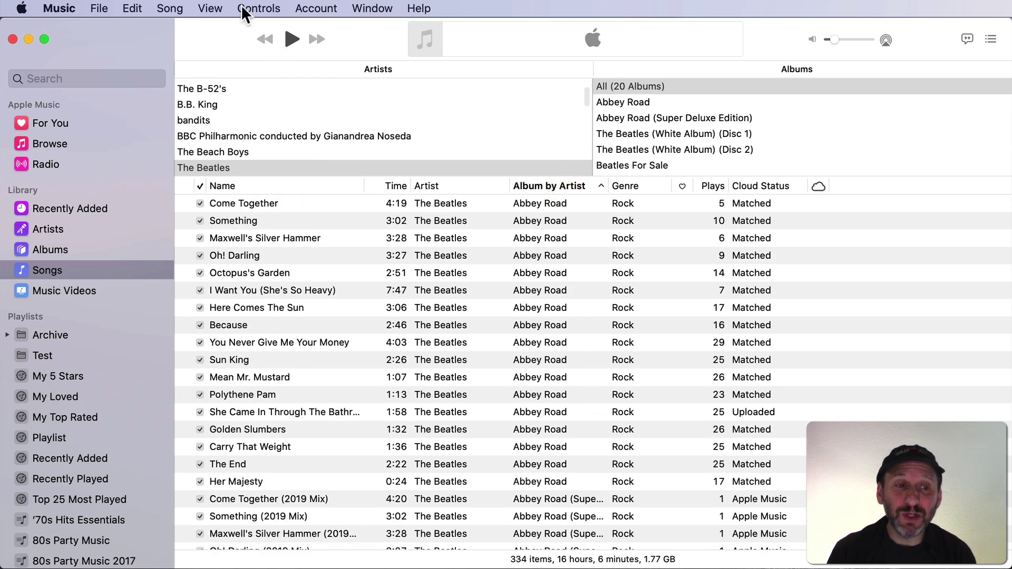
Step: Examine the View Options for the columns available in the song list and close them
{"action": "left_click", "coordinate": [213, 7]}
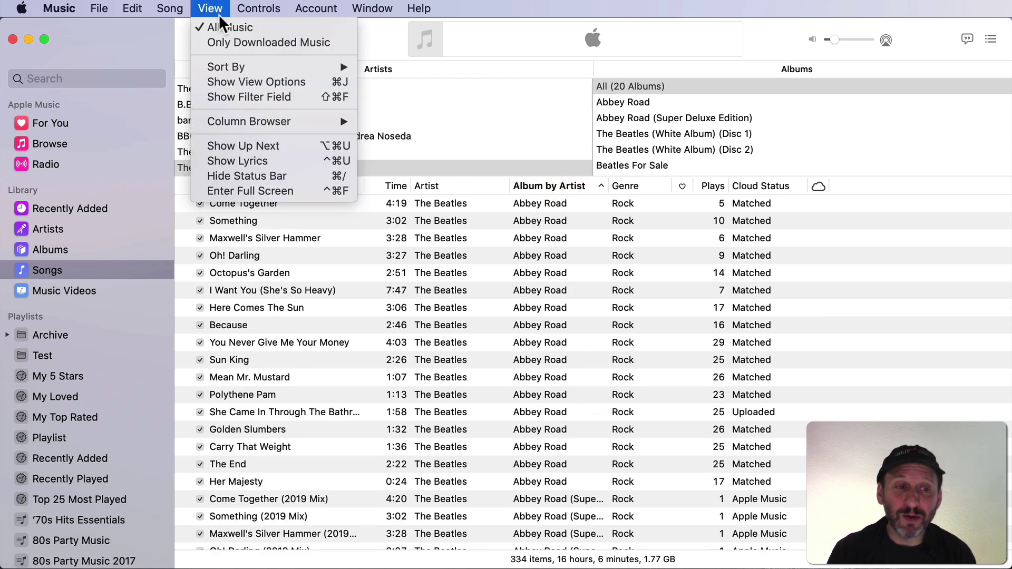
{"action": "left_click", "coordinate": [235, 82]}
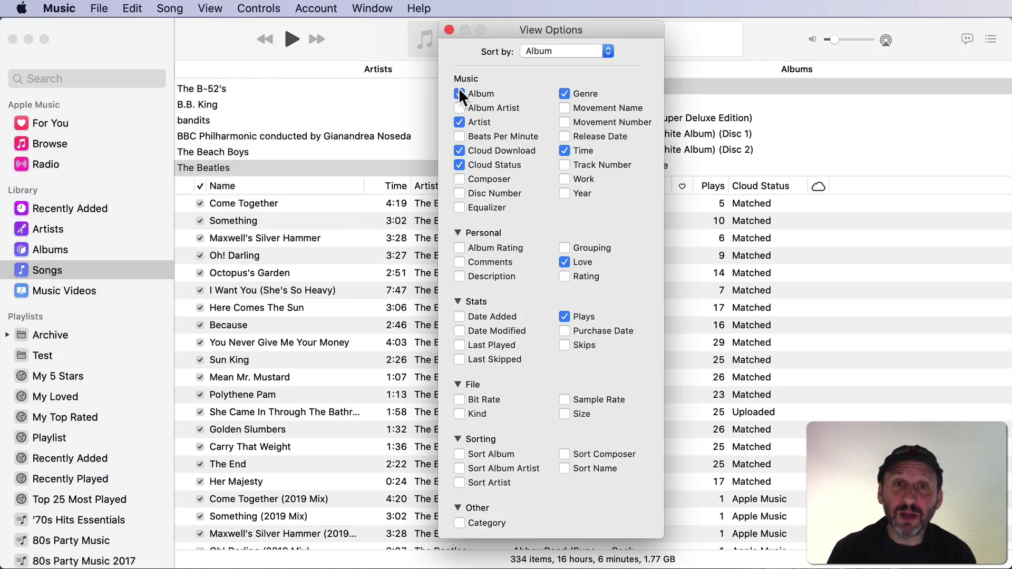
{"action": "left_click", "coordinate": [448, 28]}
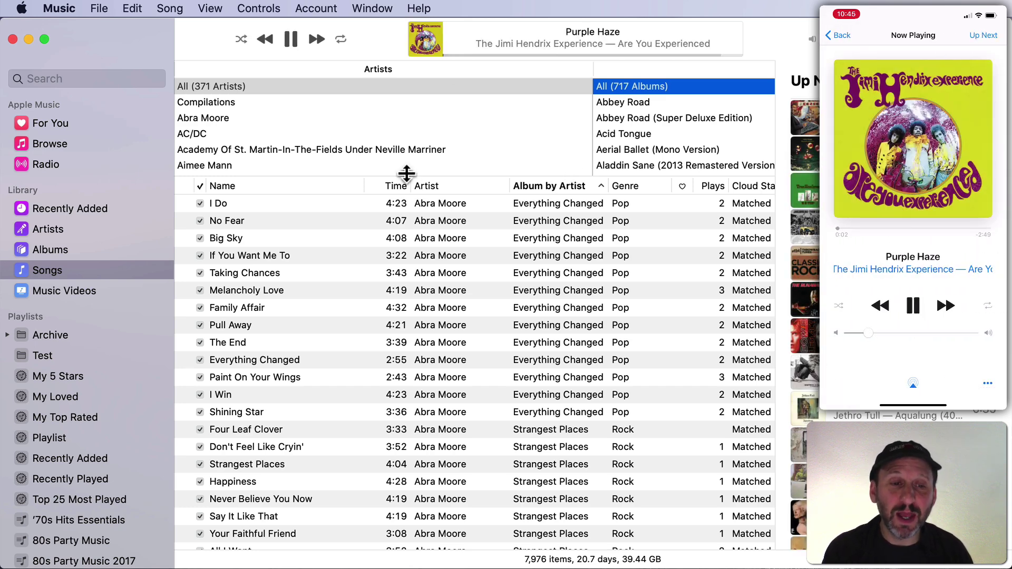
Step: Pause playback of Purple Haze
{"action": "mouse_move", "coordinate": [494, 40]}
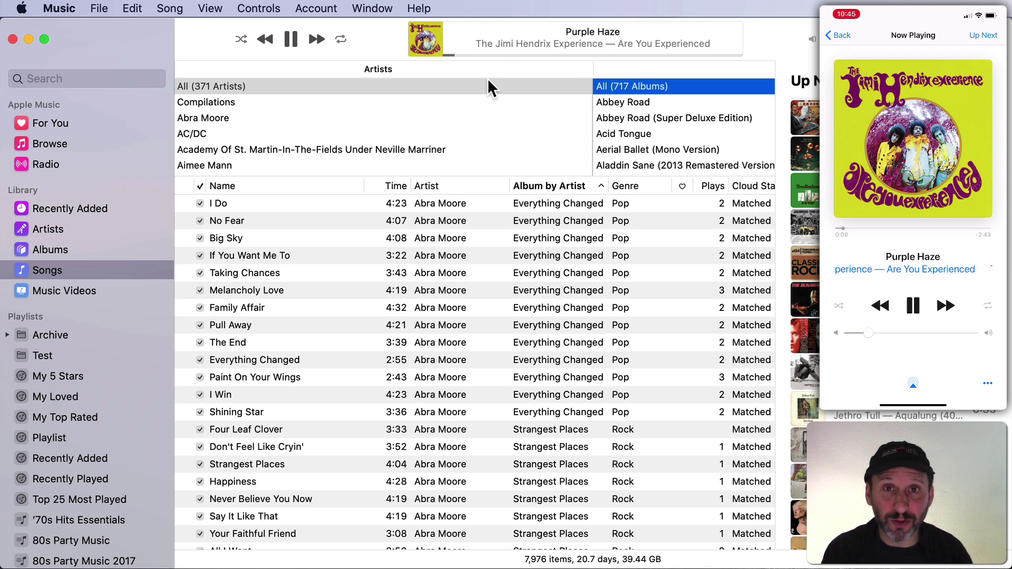
{"action": "left_click", "coordinate": [292, 38]}
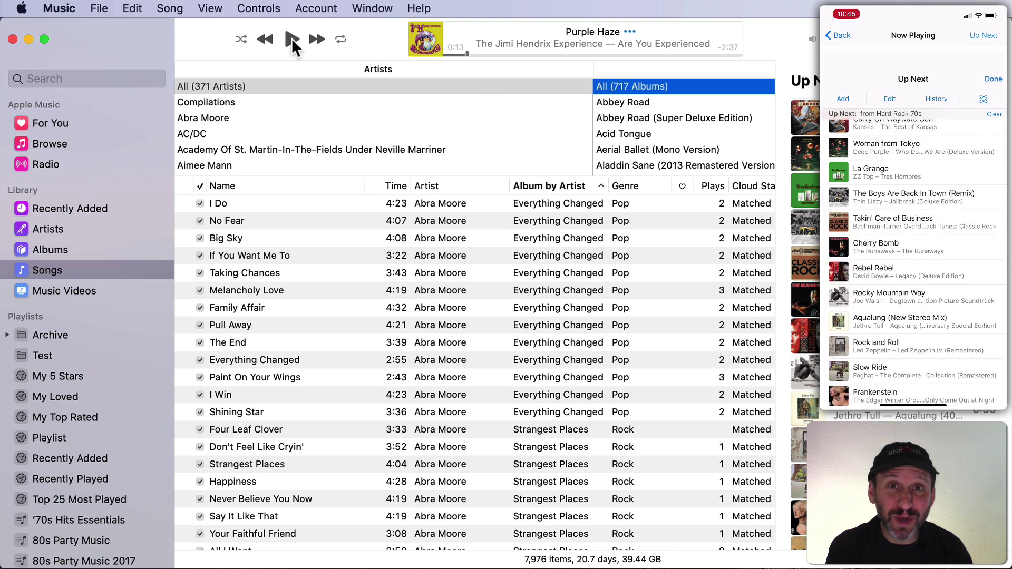